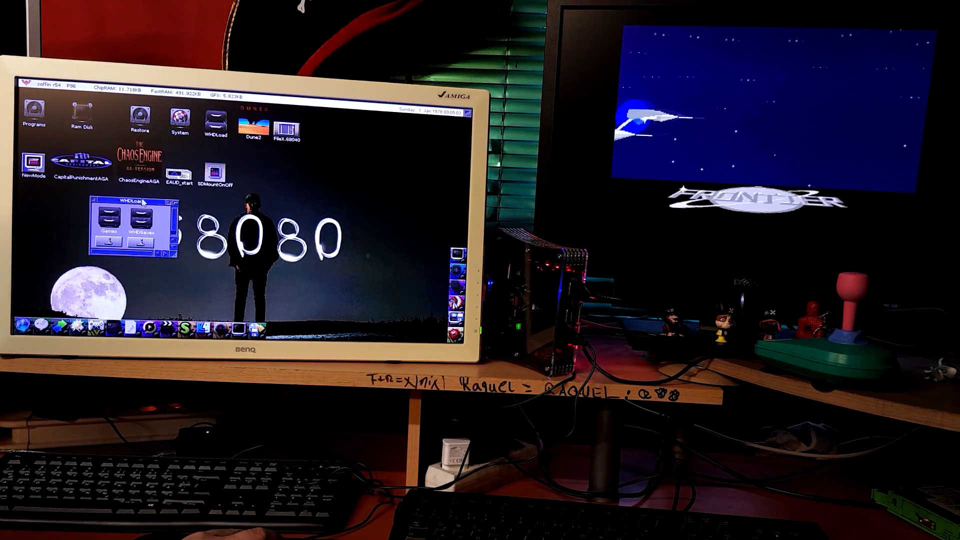
Open WHDLoad > Games > F > Frontier and launch the WHDLoad Frontier – Elite II.
left_click_drag(144, 202, 163, 202)
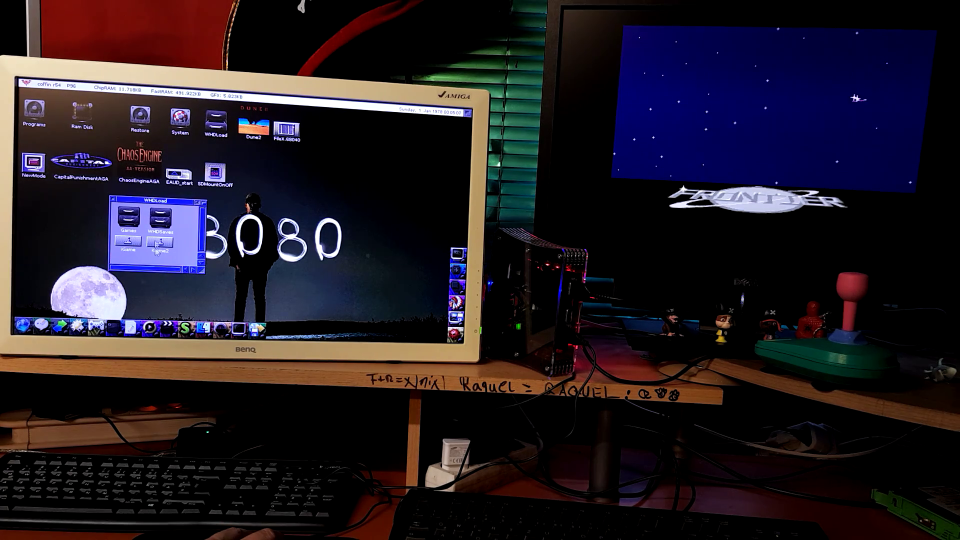
double_click(137, 223)
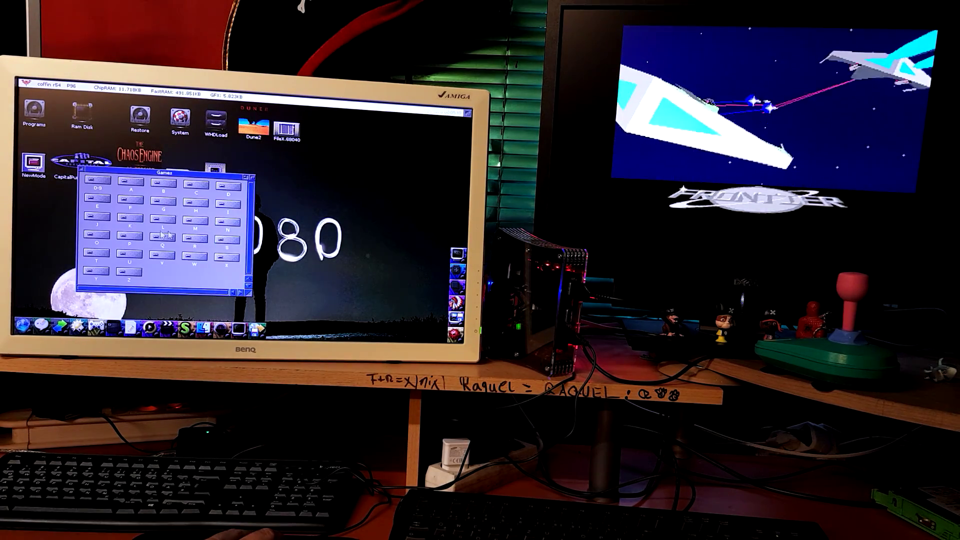
double_click(143, 205)
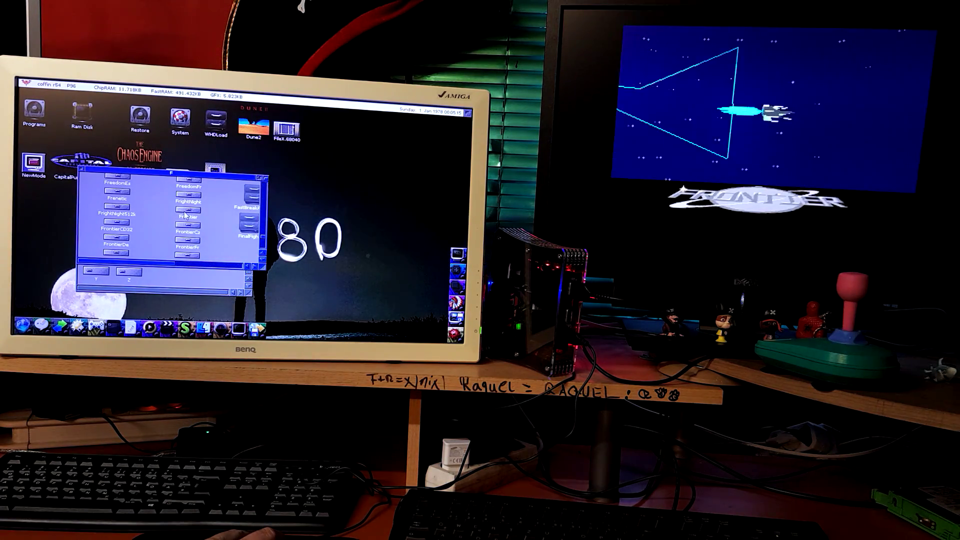
double_click(185, 216)
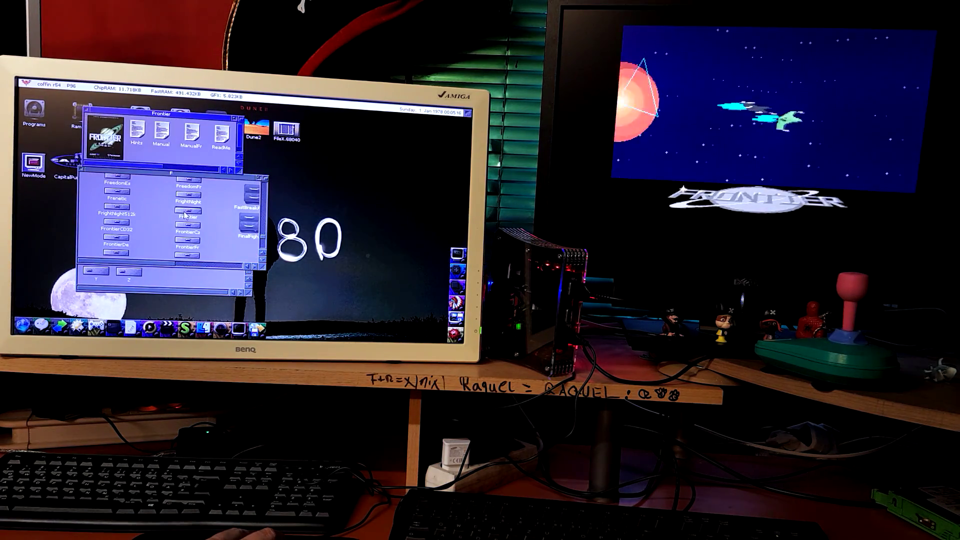
double_click(109, 139)
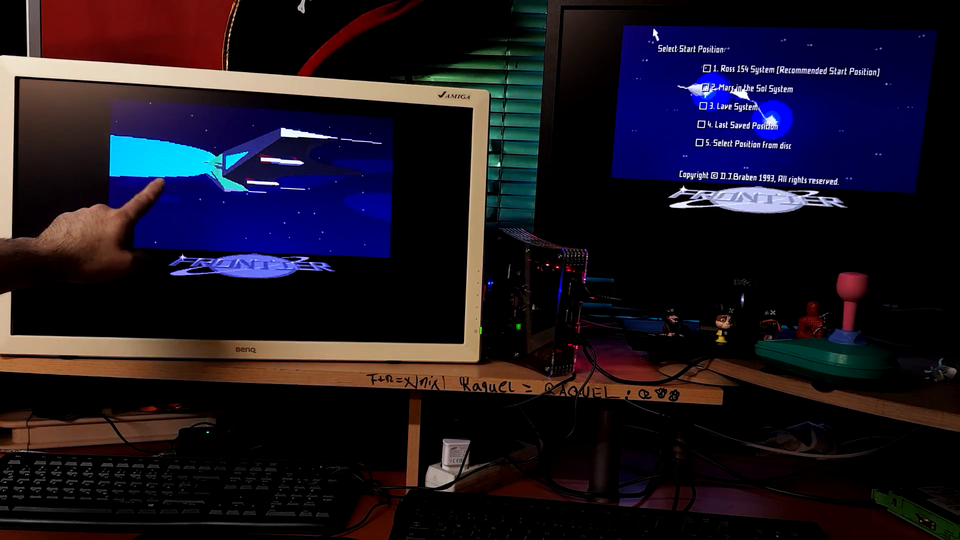
Quit the intro, open Frontier's data > game folder, and bring up Execute for Frontier.
key("space")
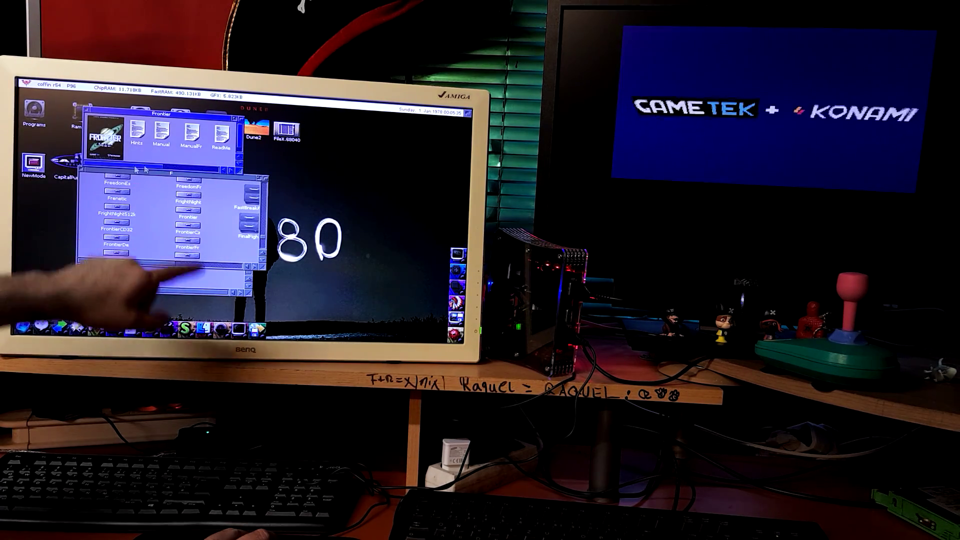
left_click_drag(144, 167, 175, 172)
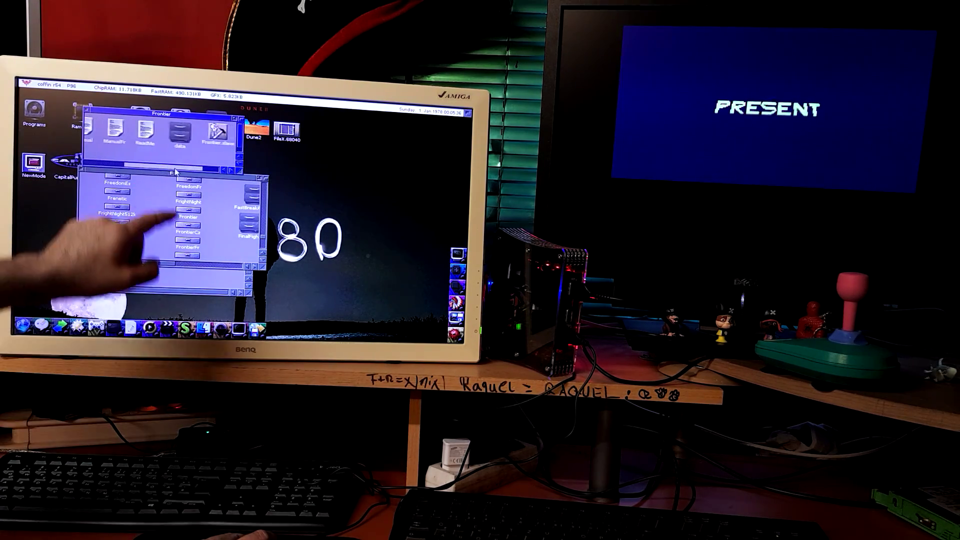
double_click(180, 135)
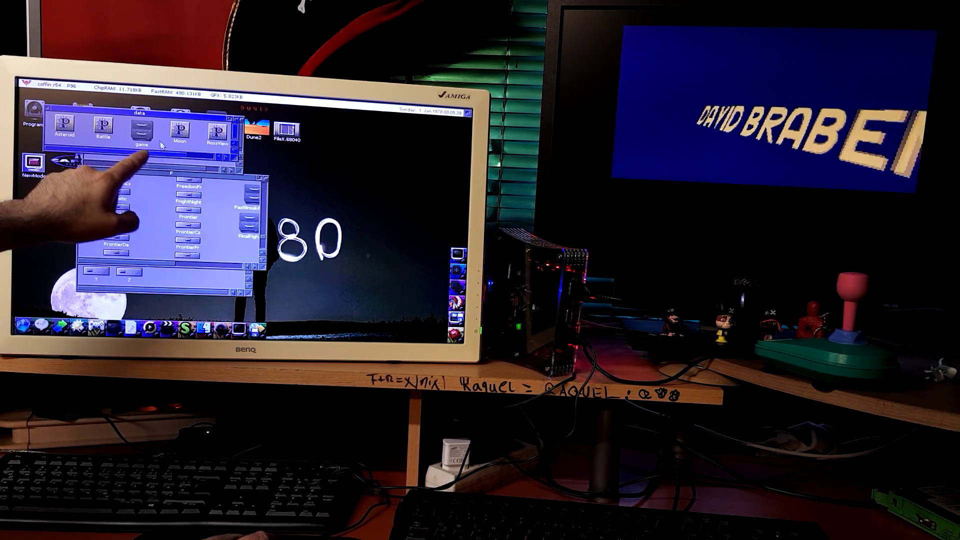
double_click(141, 131)
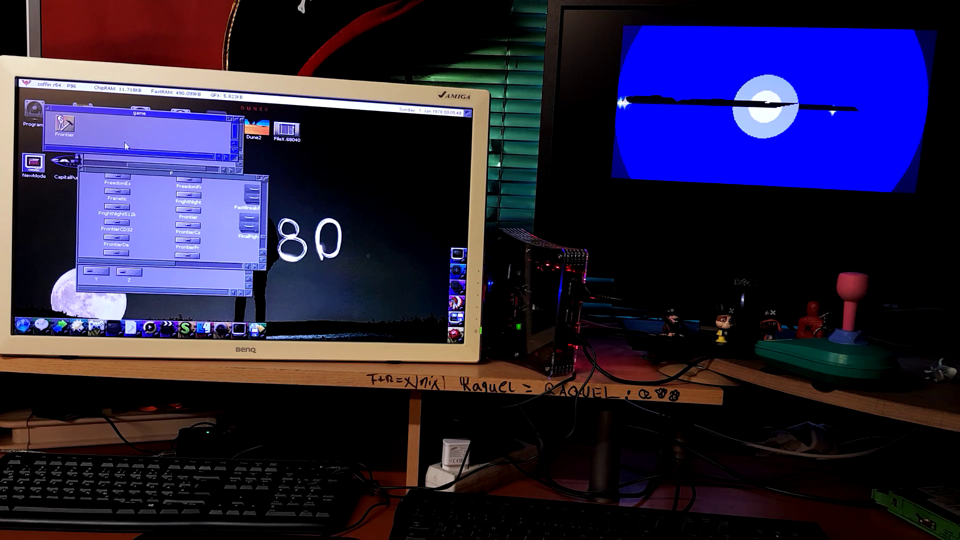
key("super+e")
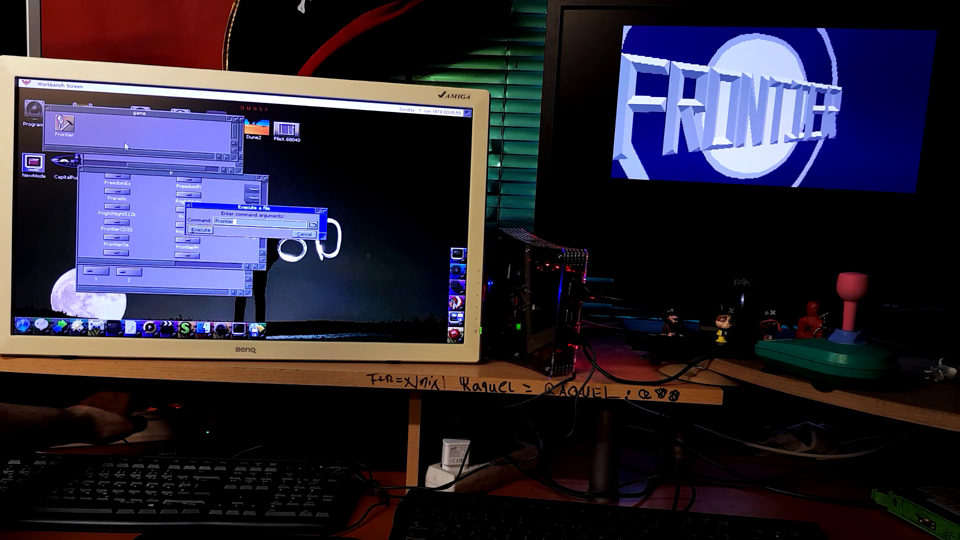
Confirm the Execute prompt to run the standalone Frontier.
key("Return")
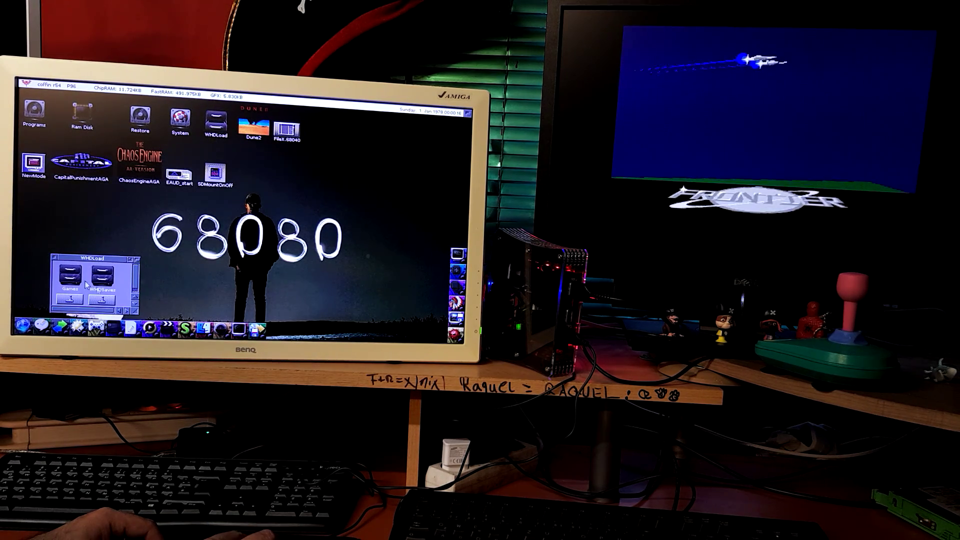
Reopen the WHDLoad Games > F > Frontier drawer.
double_click(71, 278)
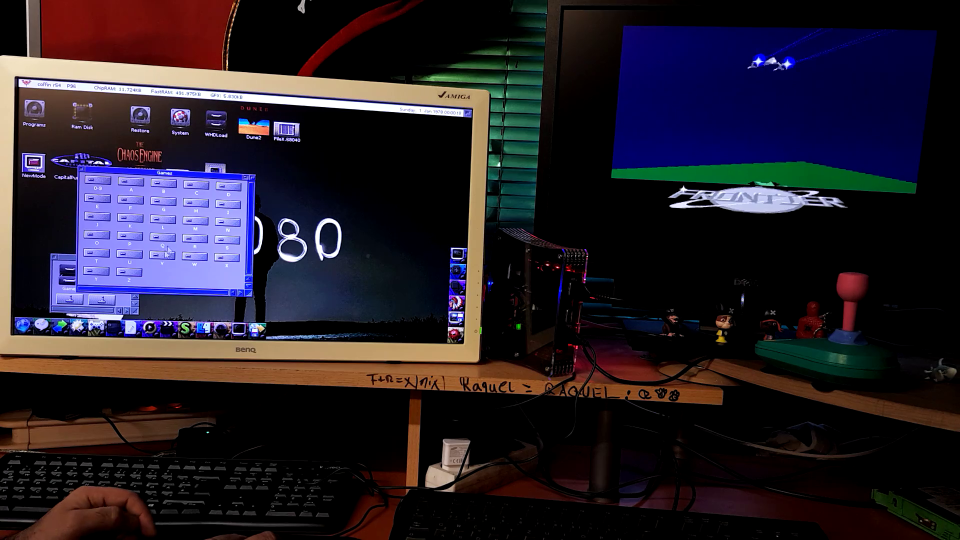
double_click(130, 200)
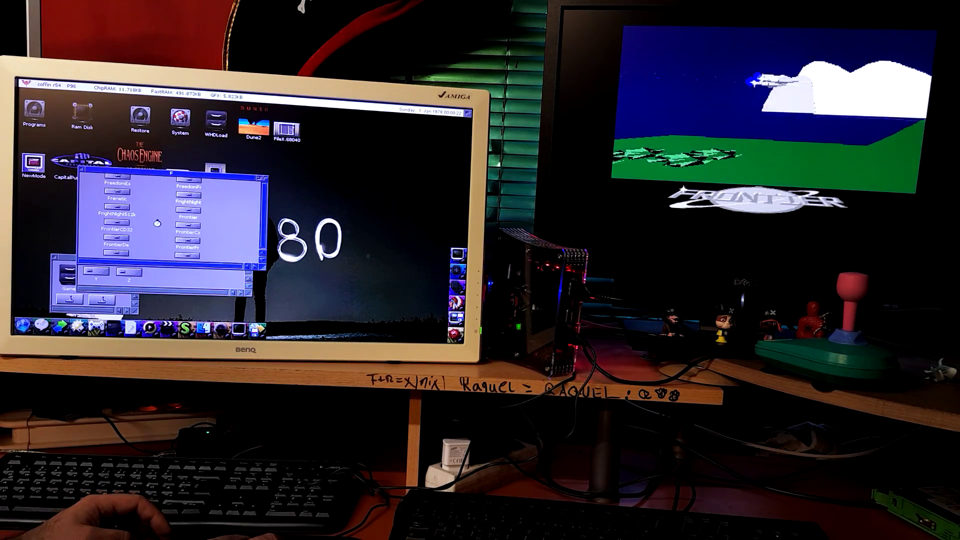
double_click(188, 213)
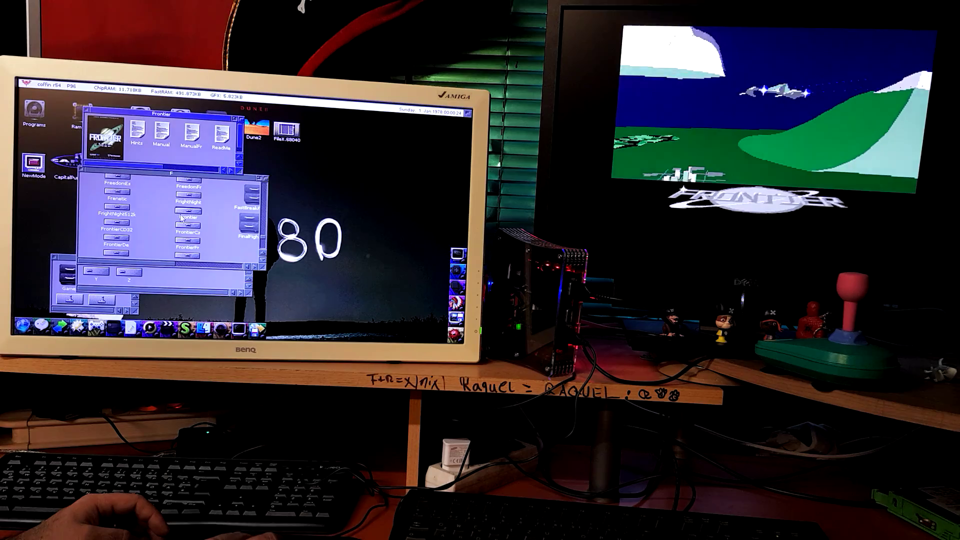
Open data > game and execute the standalone Frontier program.
left_click(170, 168)
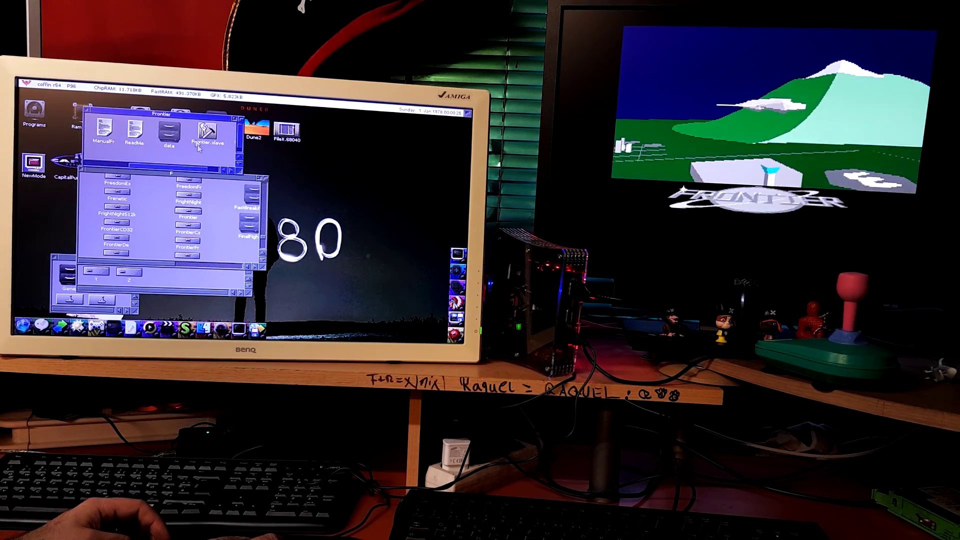
double_click(176, 139)
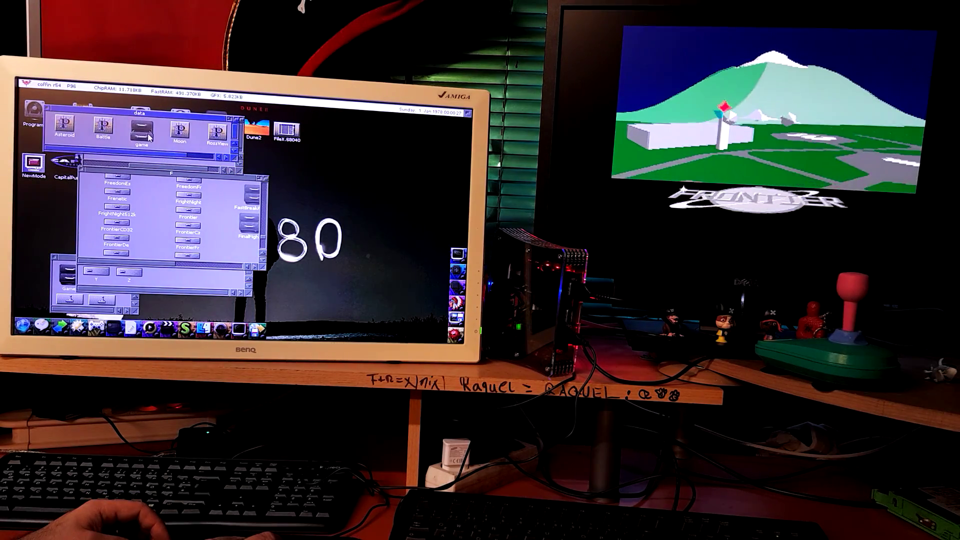
key("super+e")
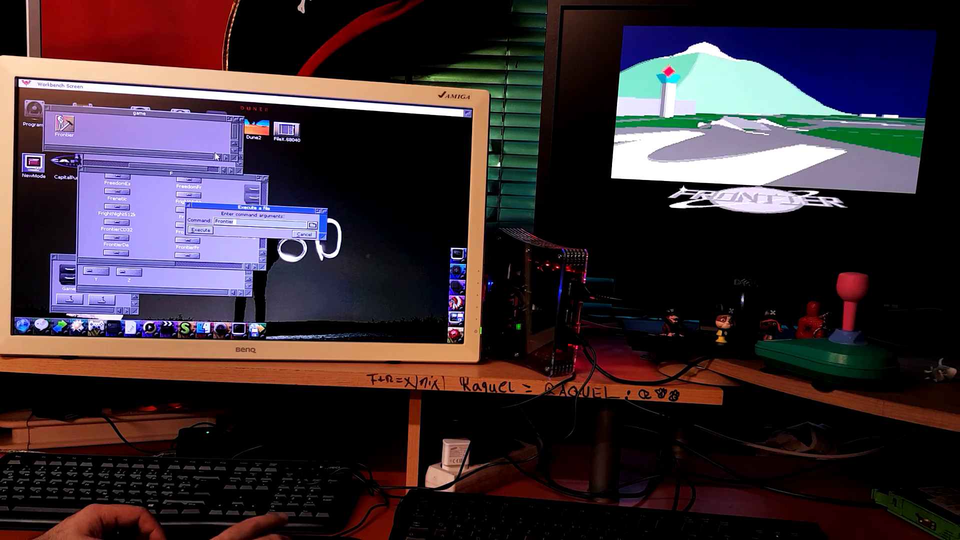
left_click(193, 232)
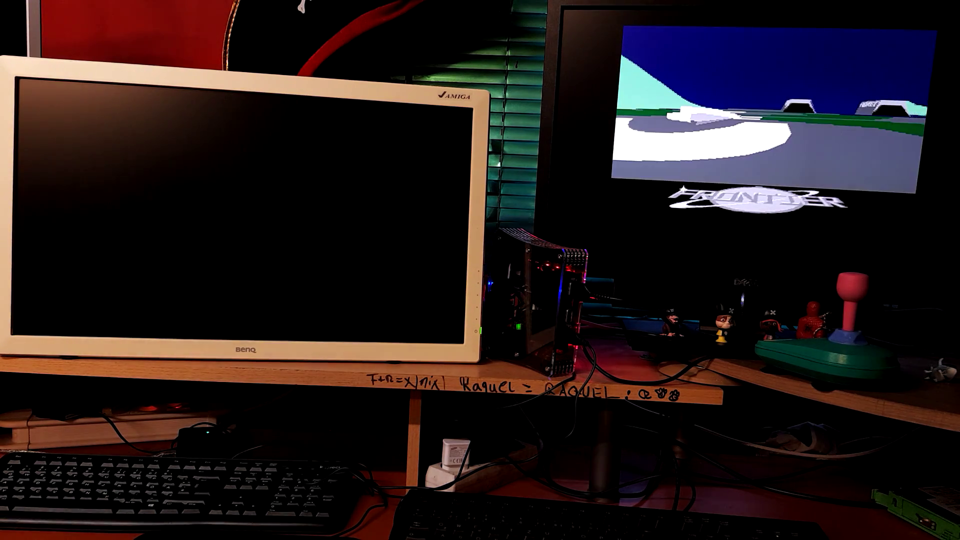